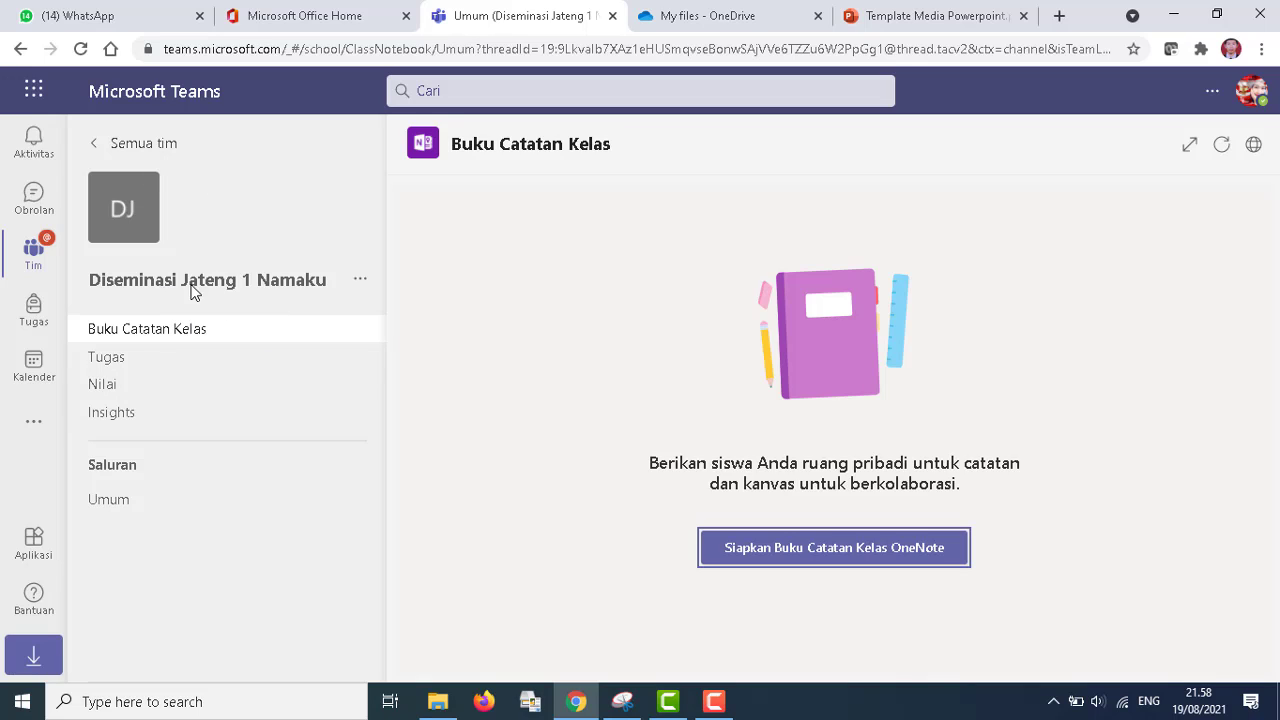
- Start setting up the OneNote class notebook for the Diseminasi Jateng 1 Namaku team as a blank notebook
left_click(146, 341)
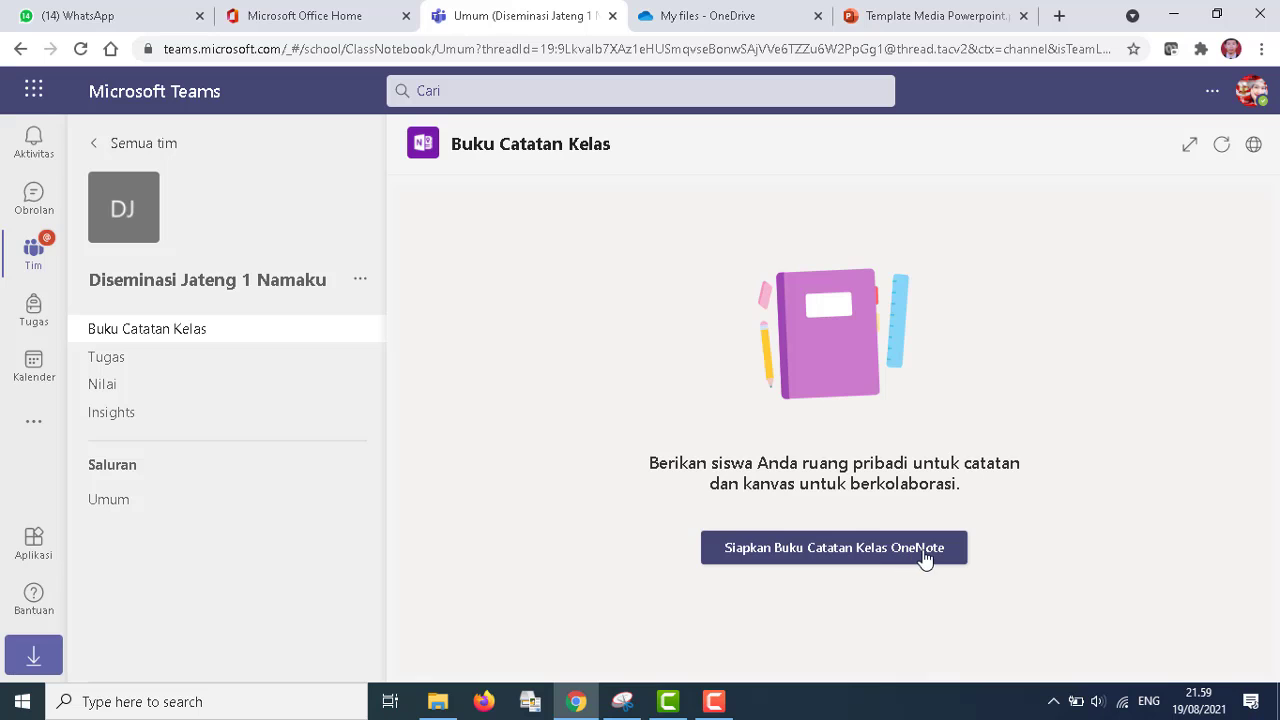
left_click(800, 556)
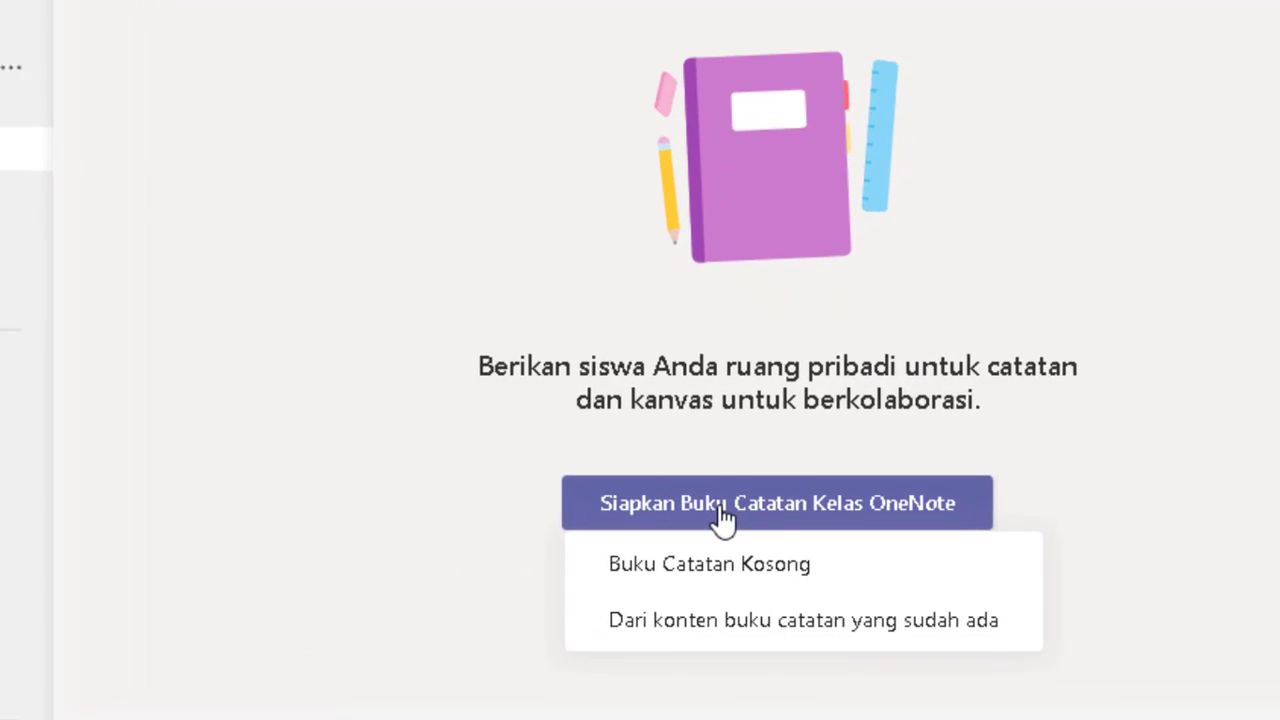
left_click(722, 575)
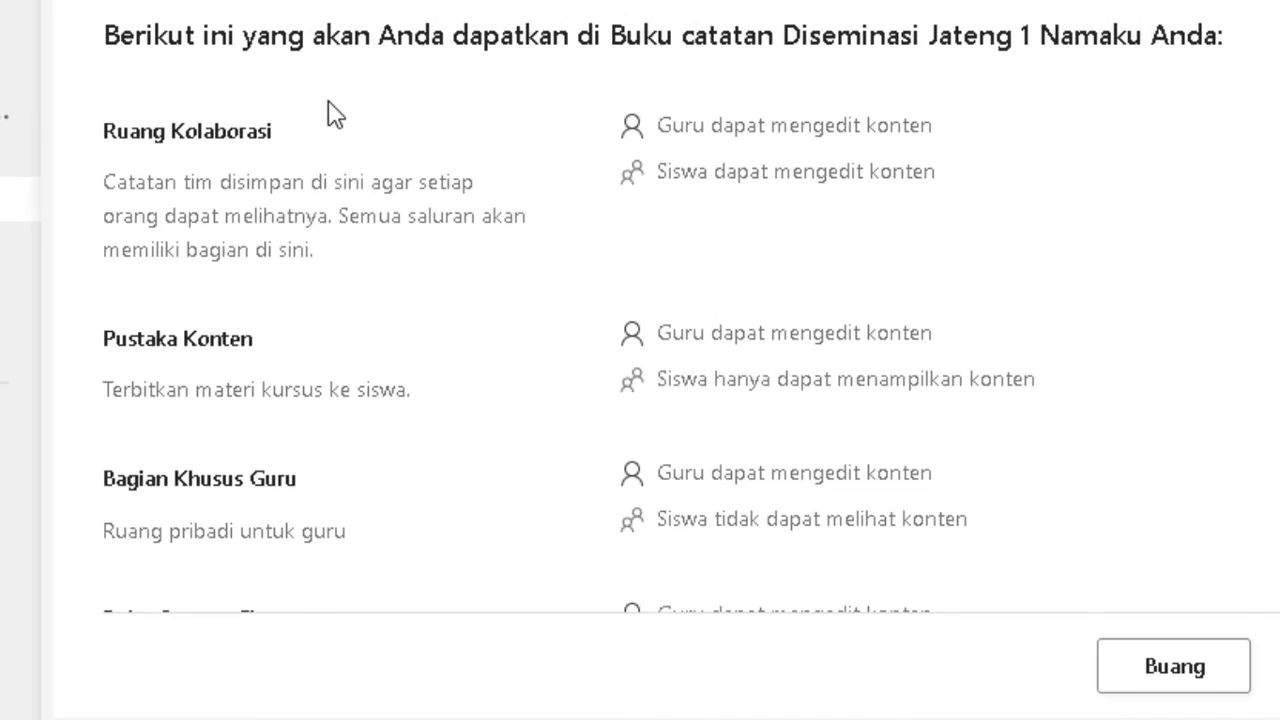
- Review the notebook's four areas and the teacher and student editing permissions for each one
scroll(171, 163, "down", 2)
scroll(237, 134, "up", 2)
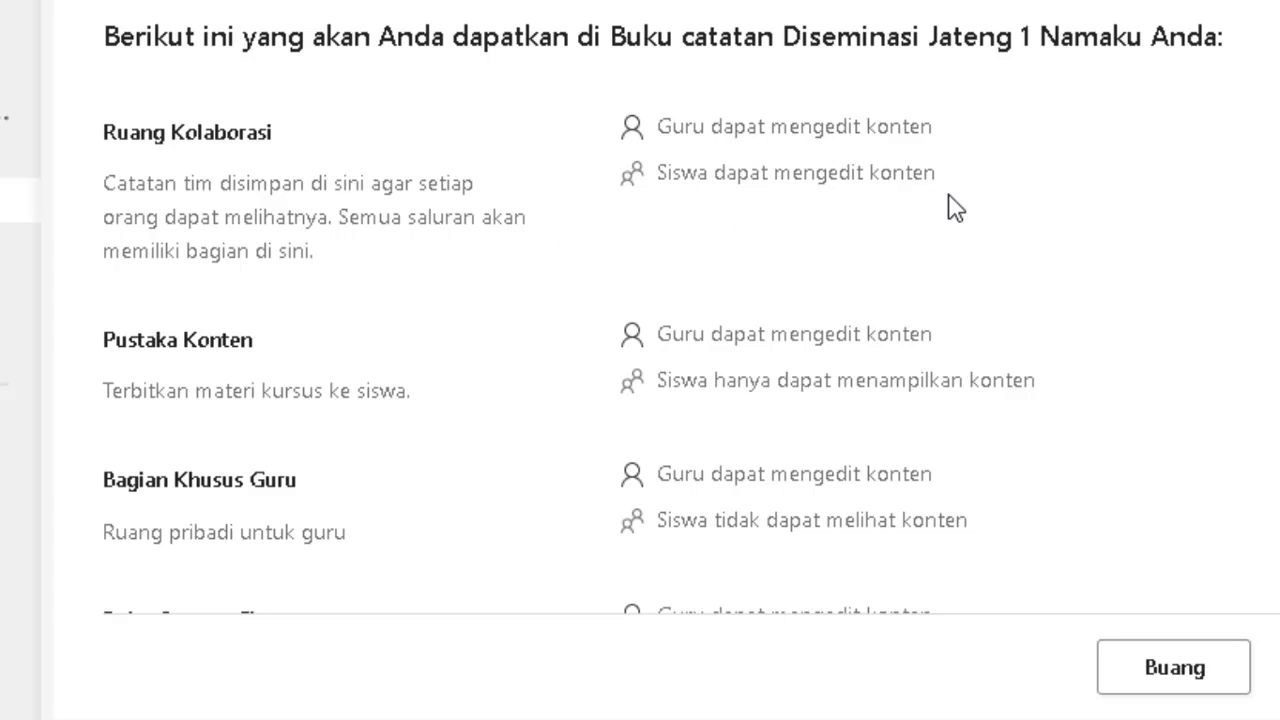
scroll(238, 325, "down", 2)
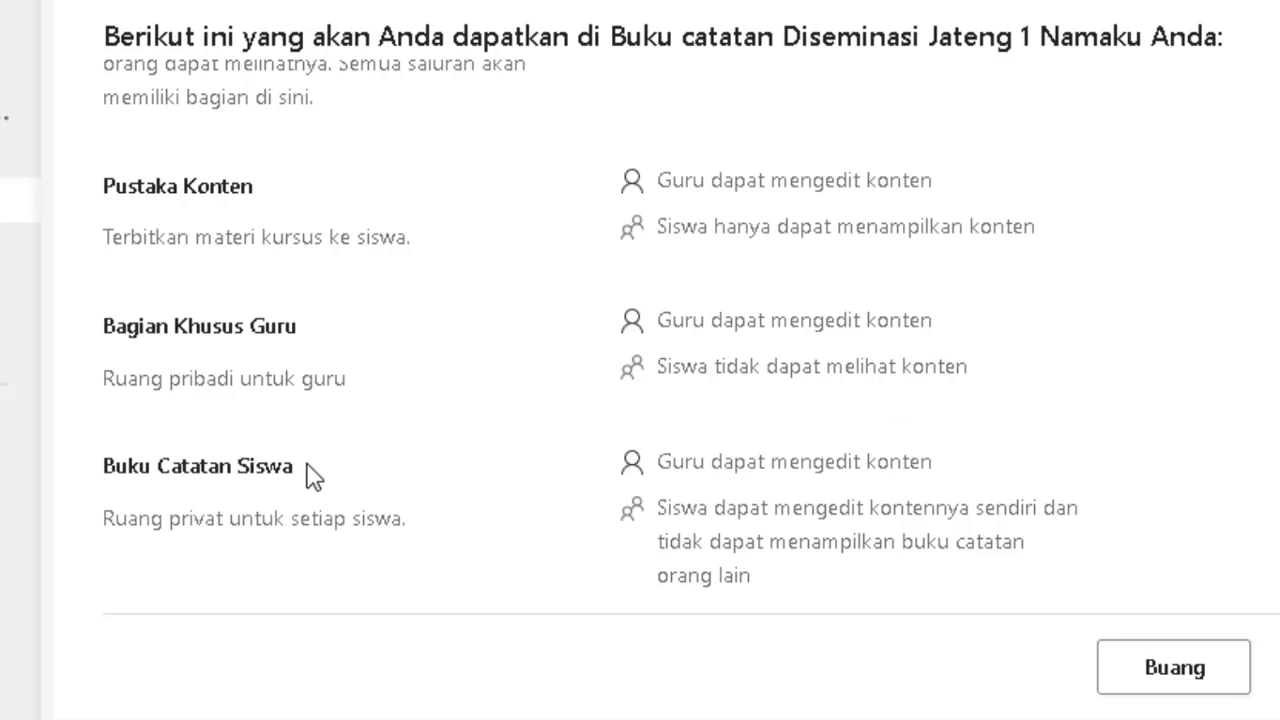
scroll(313, 476, "down", 1)
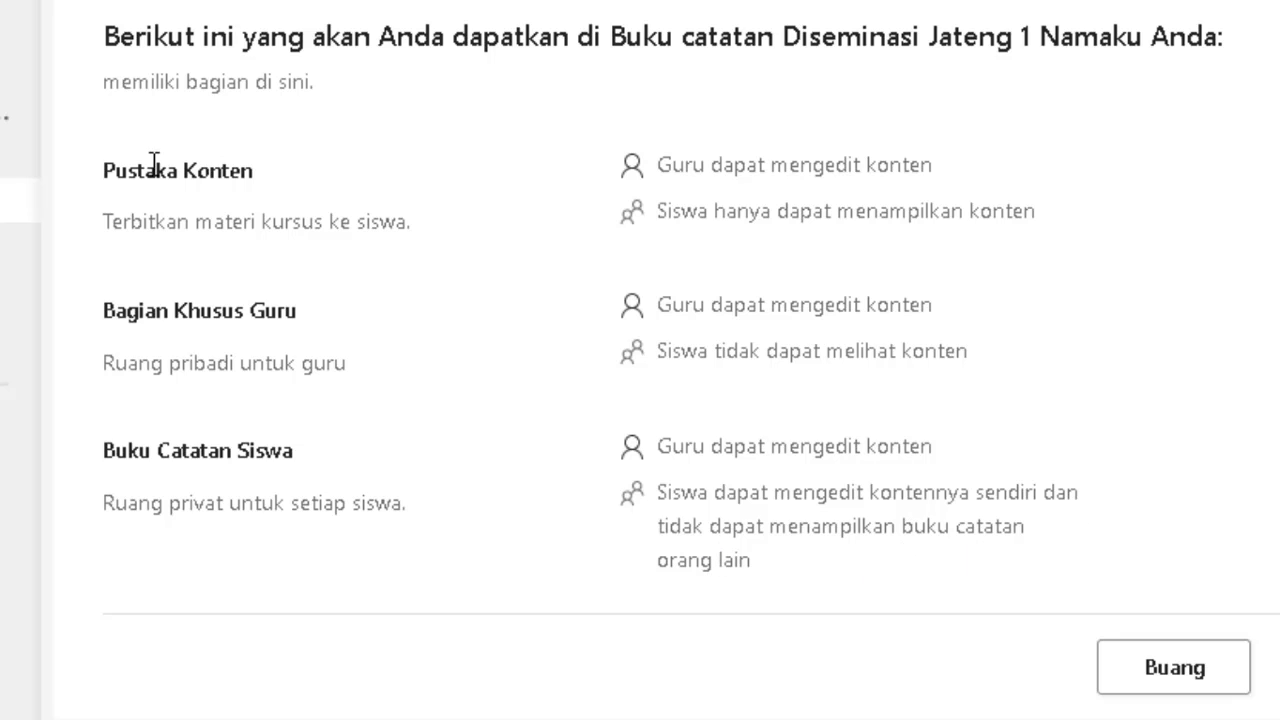
scroll(263, 443, "up", 2)
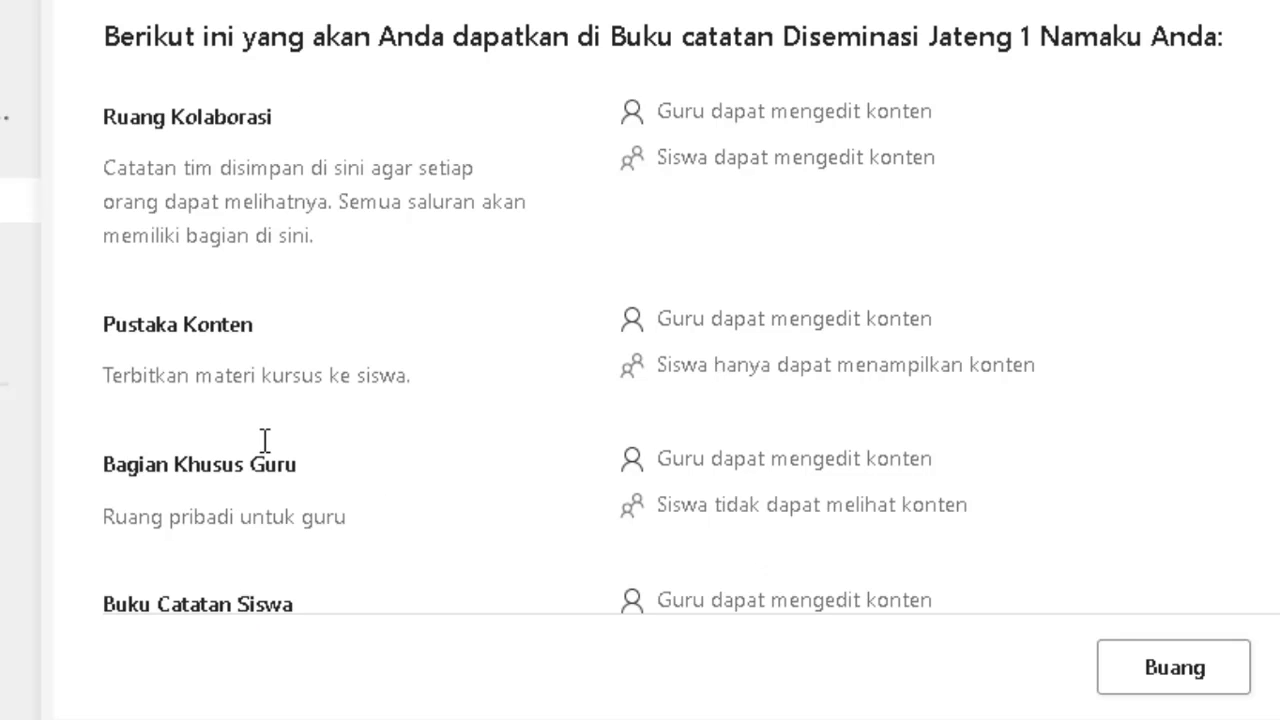
scroll(263, 443, "down", 2)
scroll(229, 277, "up", 2)
scroll(228, 503, "down", 2)
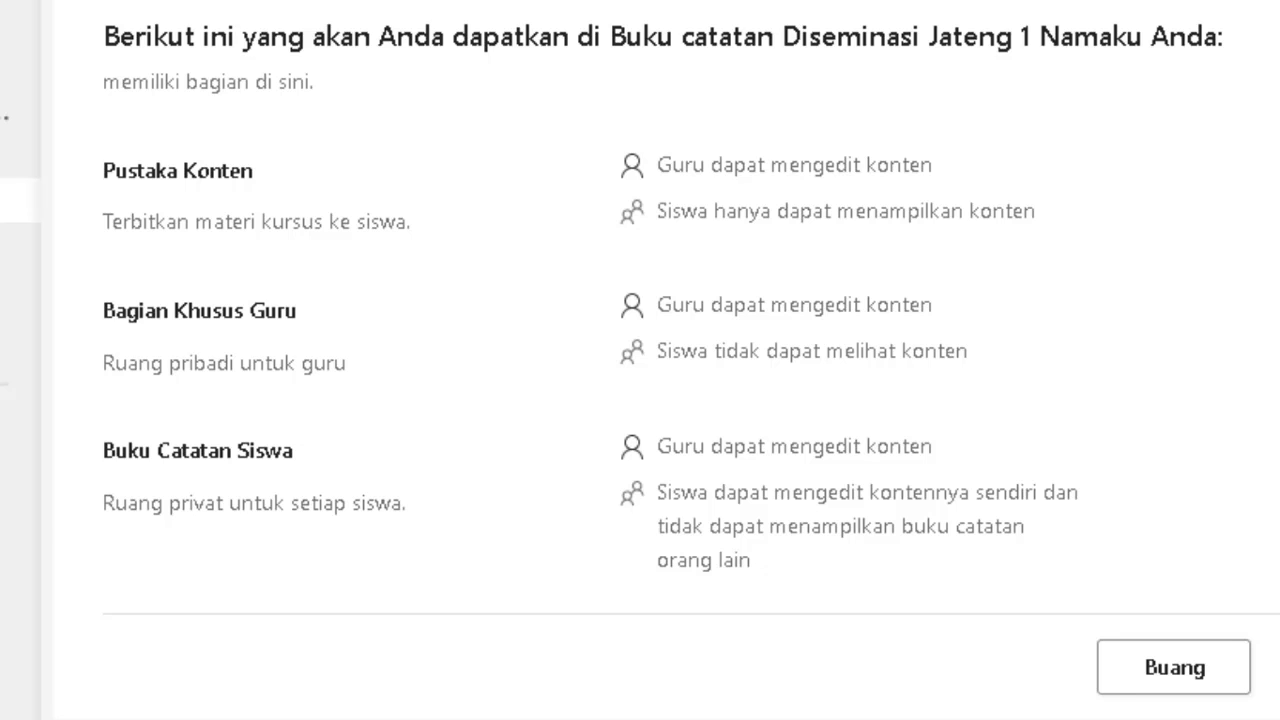
- Continue to the setup of each student's private space and rename the Handout section to Portofolio
left_click(1279, 667)
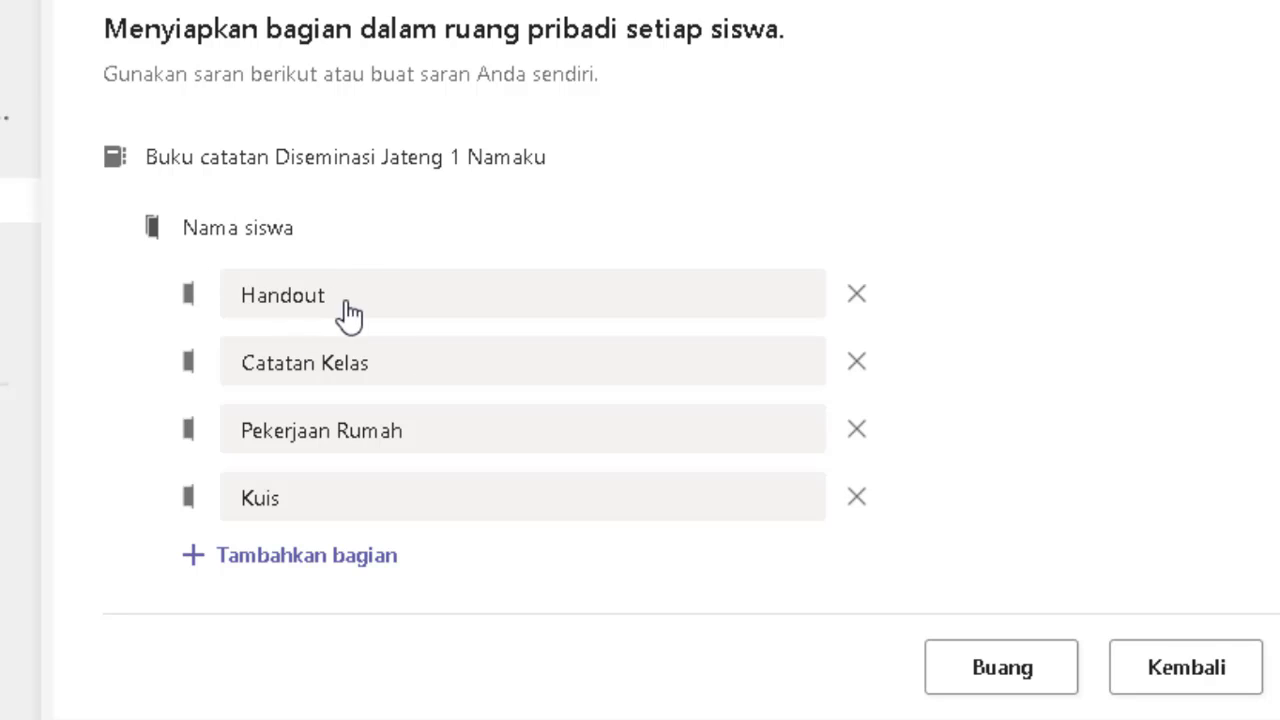
left_click(310, 298)
left_click_drag(354, 297, 191, 294)
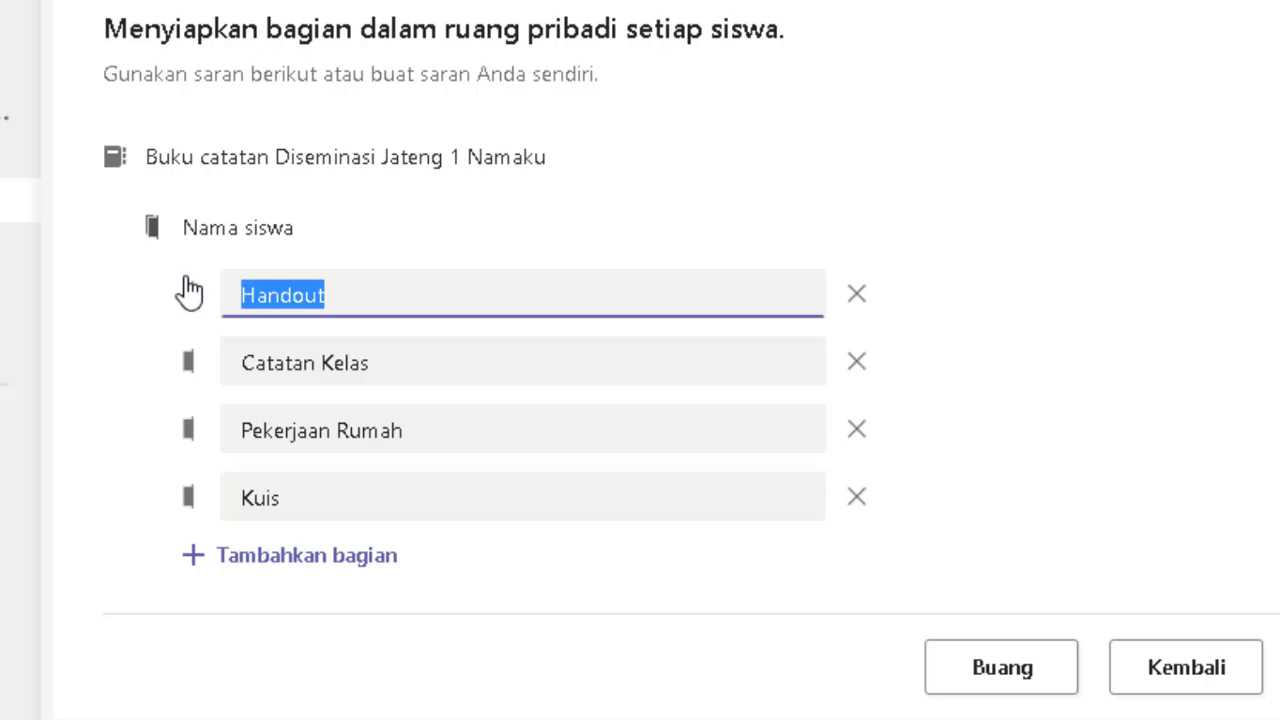
type("Portofolio")
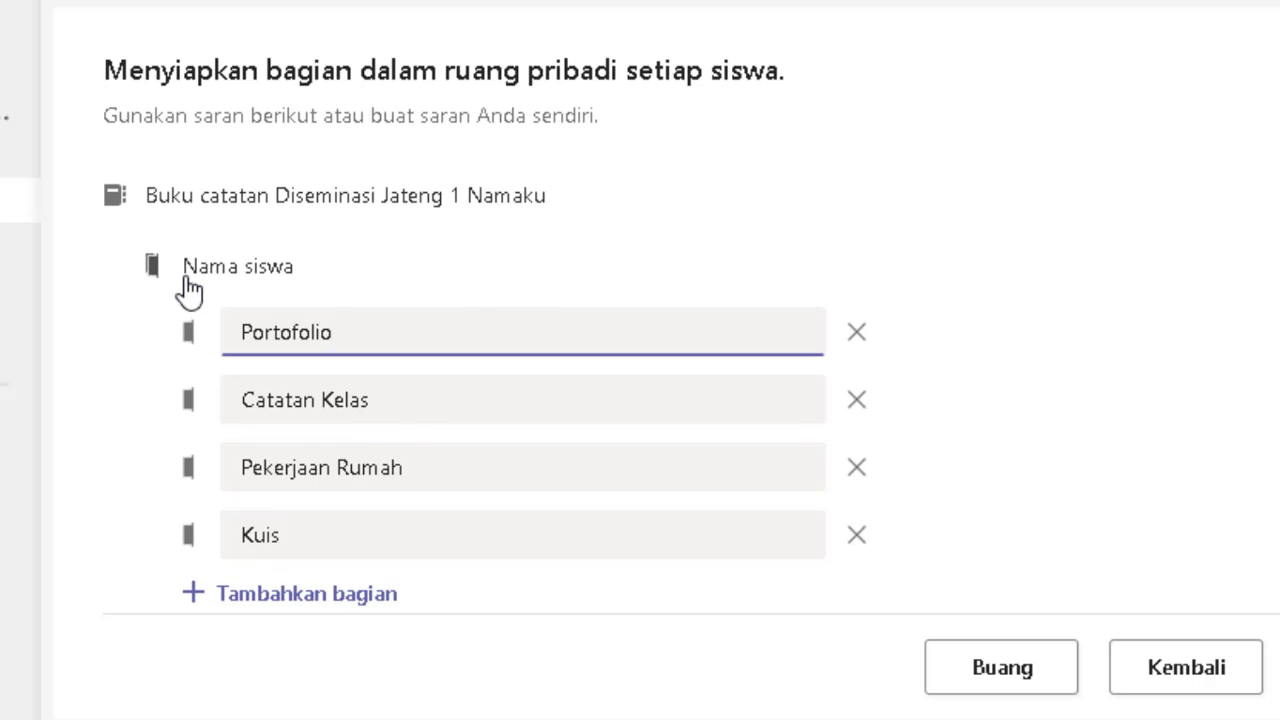
- Rename the student section Catatan Kelas to Projek Siswa
left_click(357, 408)
left_click_drag(375, 402, 234, 403)
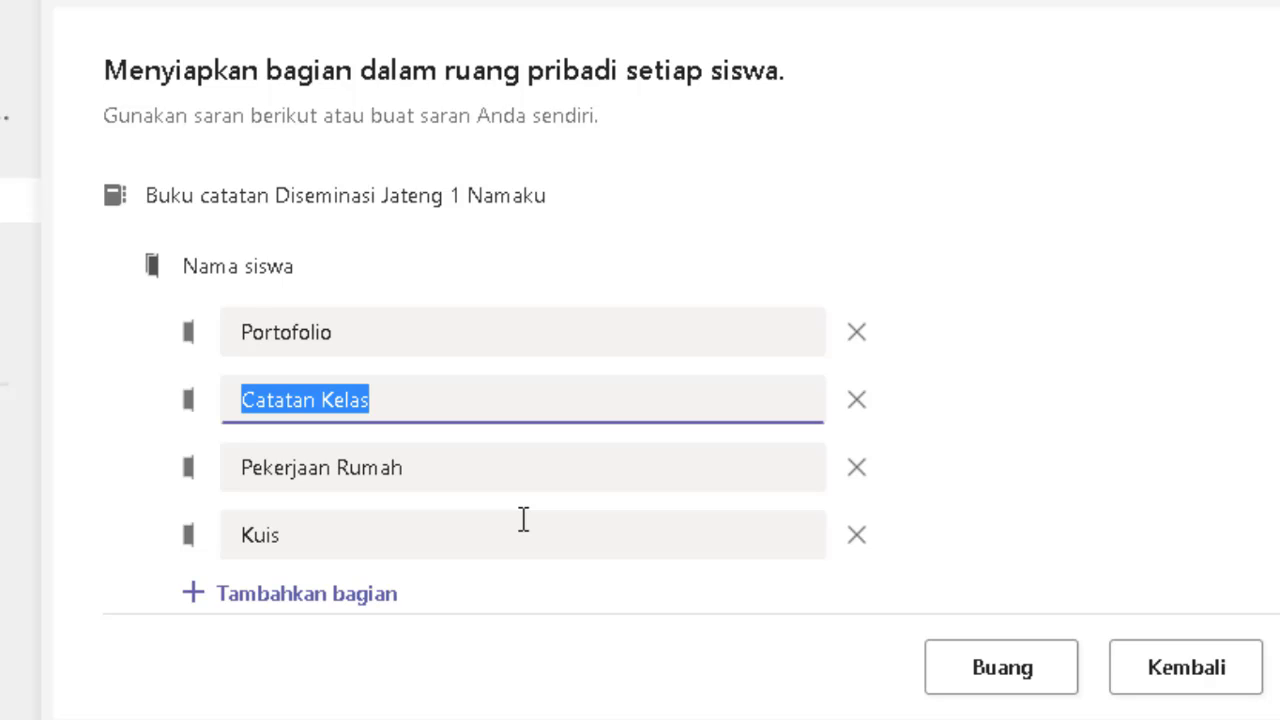
type("Projek ")
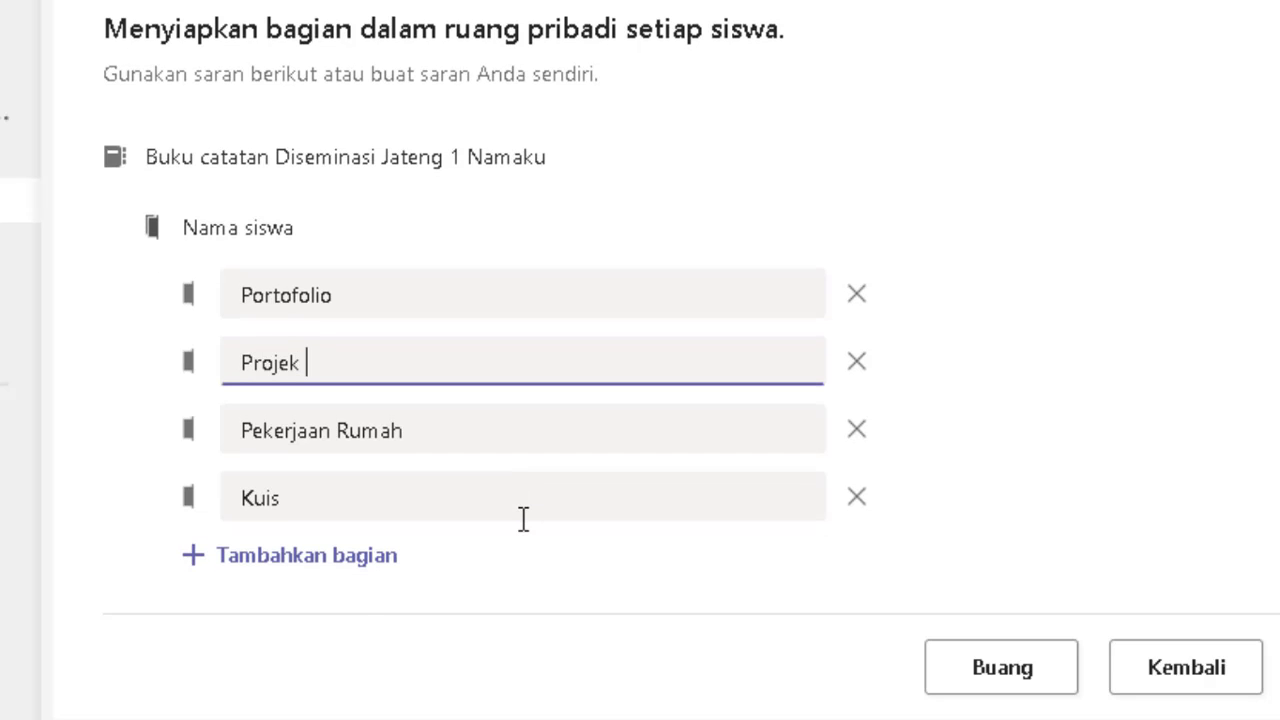
type("Siswa")
- Keep the Pekerjaan Rumah section and rename the student section Kuis to Penilaian
left_click(423, 432)
left_click(337, 498)
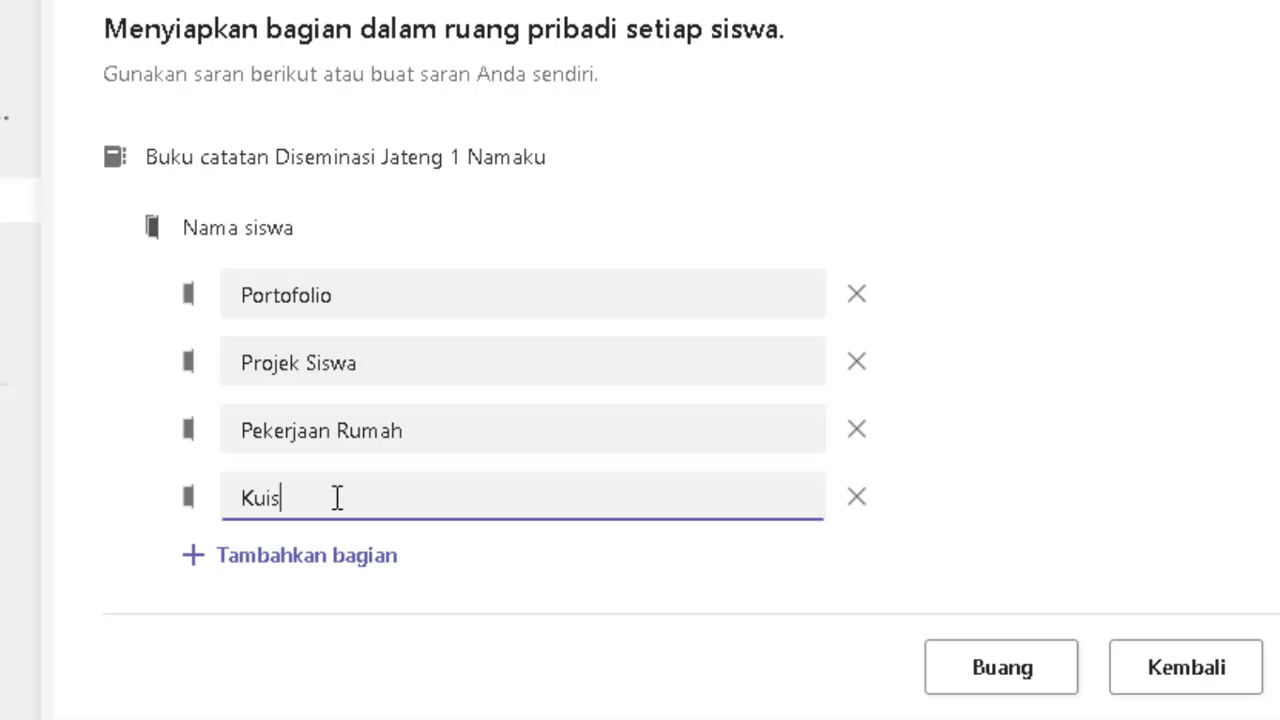
double_click(268, 497)
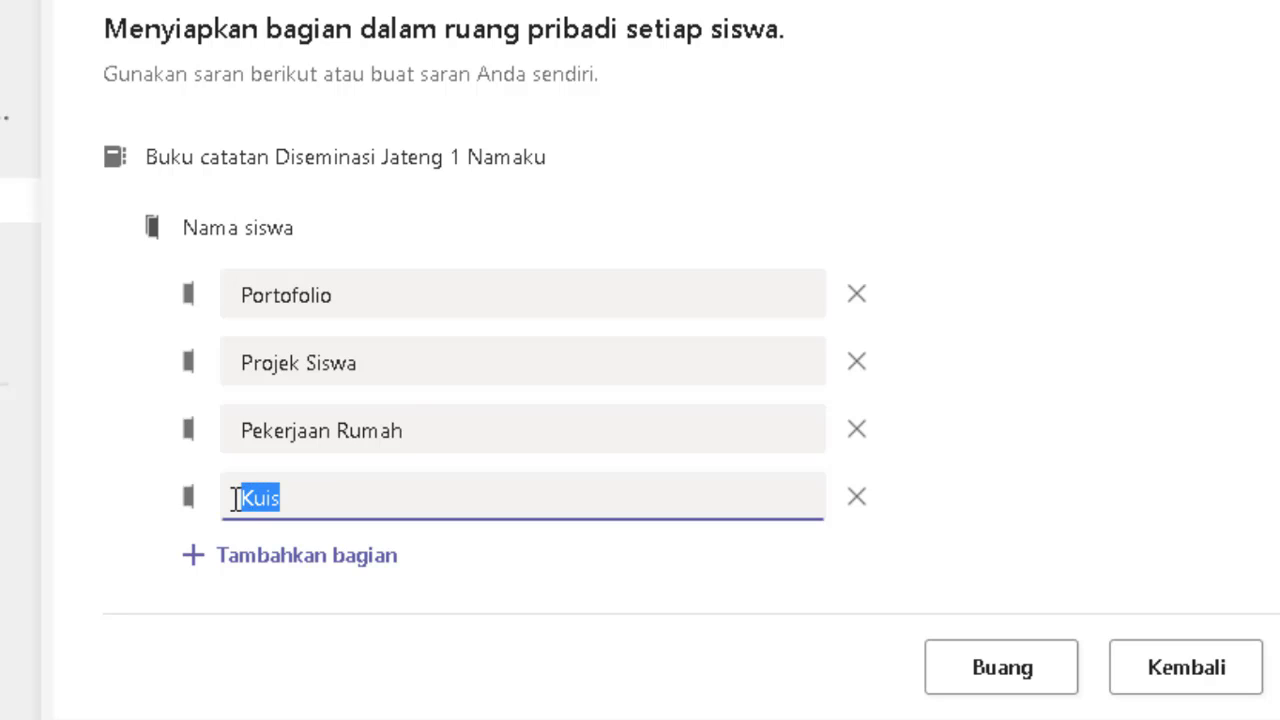
type("Penil")
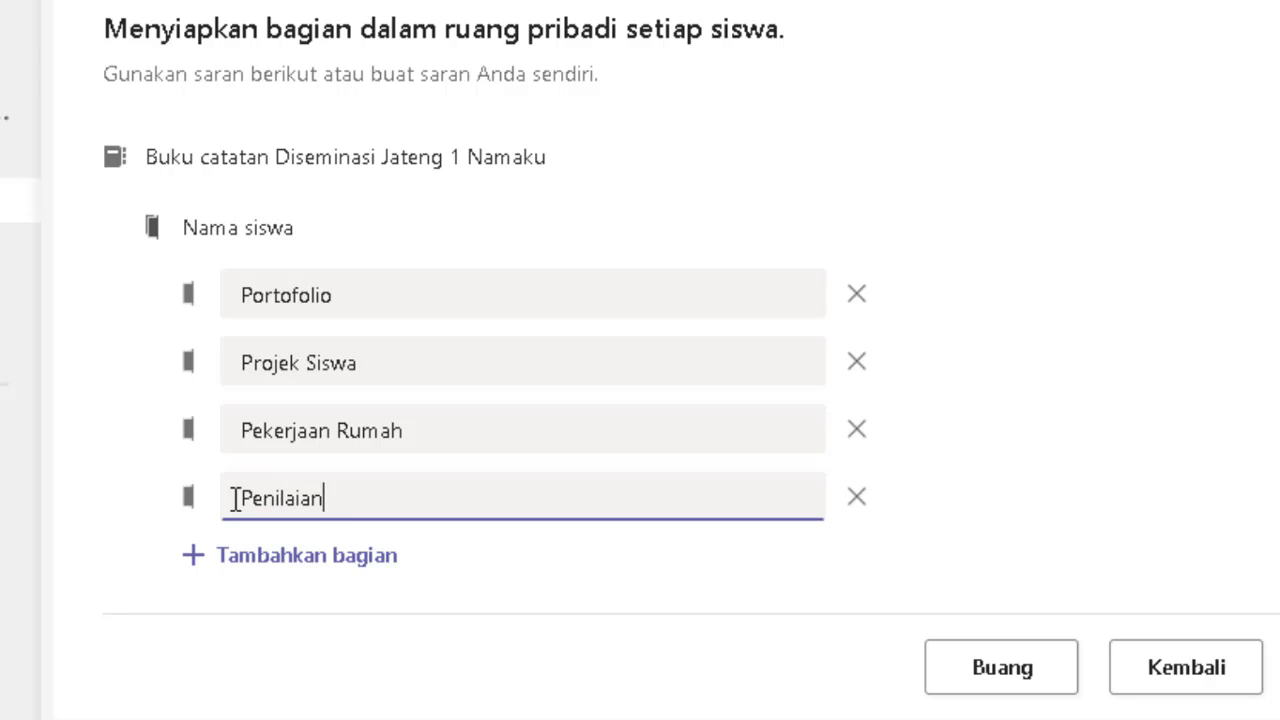
type("aian")
- Add an extra student section named Lain-lain and remove it again
left_click(351, 558)
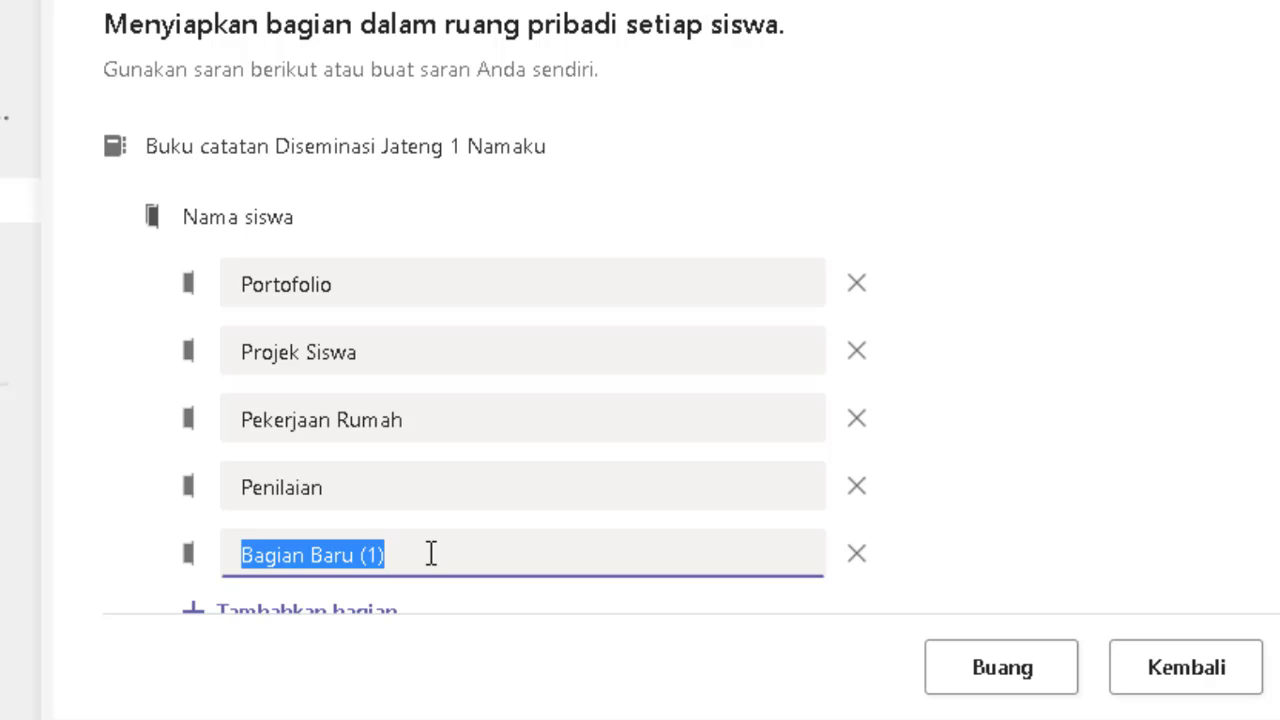
type("Lai")
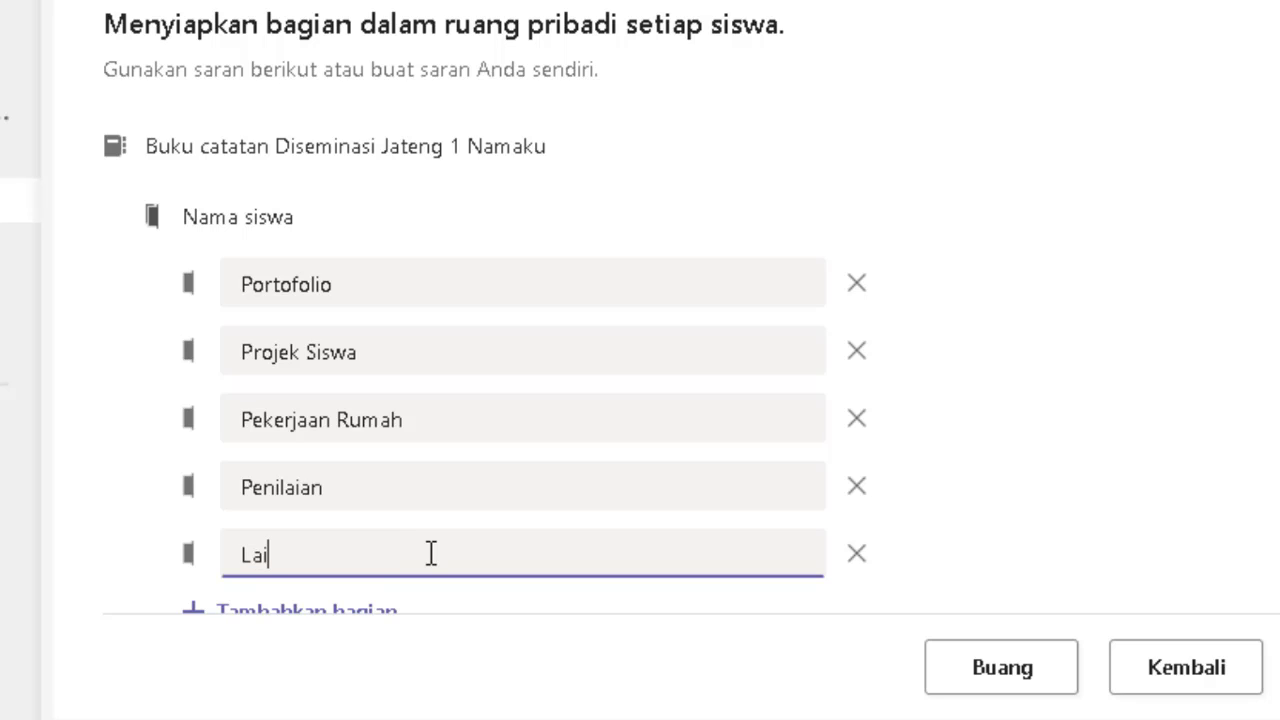
type("n-lain")
scroll(930, 355, "down", 1)
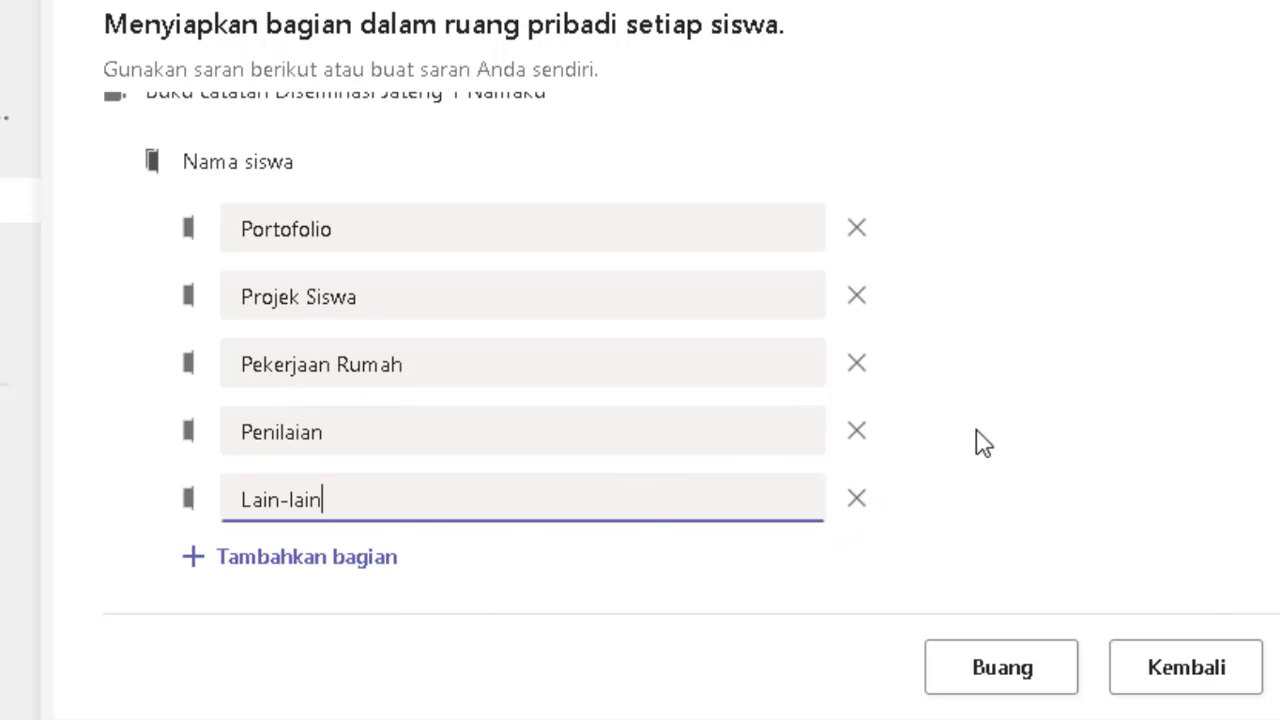
left_click(860, 505)
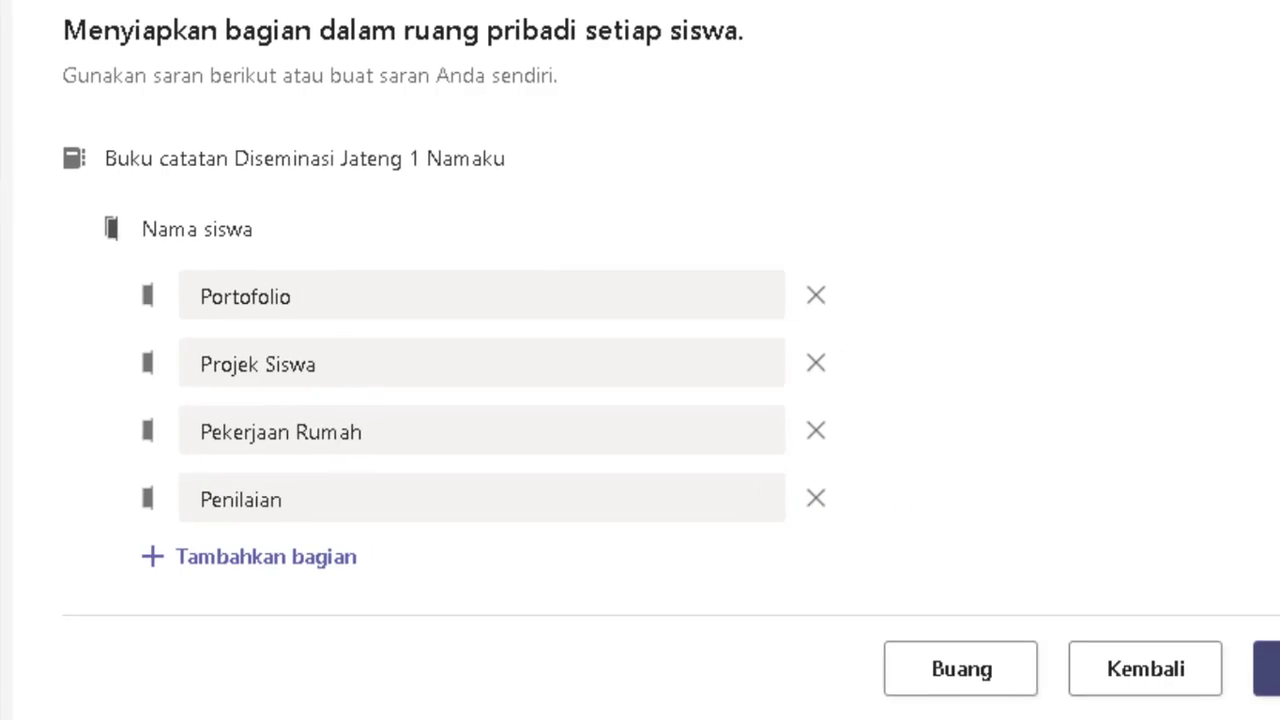
- Create the class notebook with the configured student sections and skim through its welcome page
left_click(1154, 684)
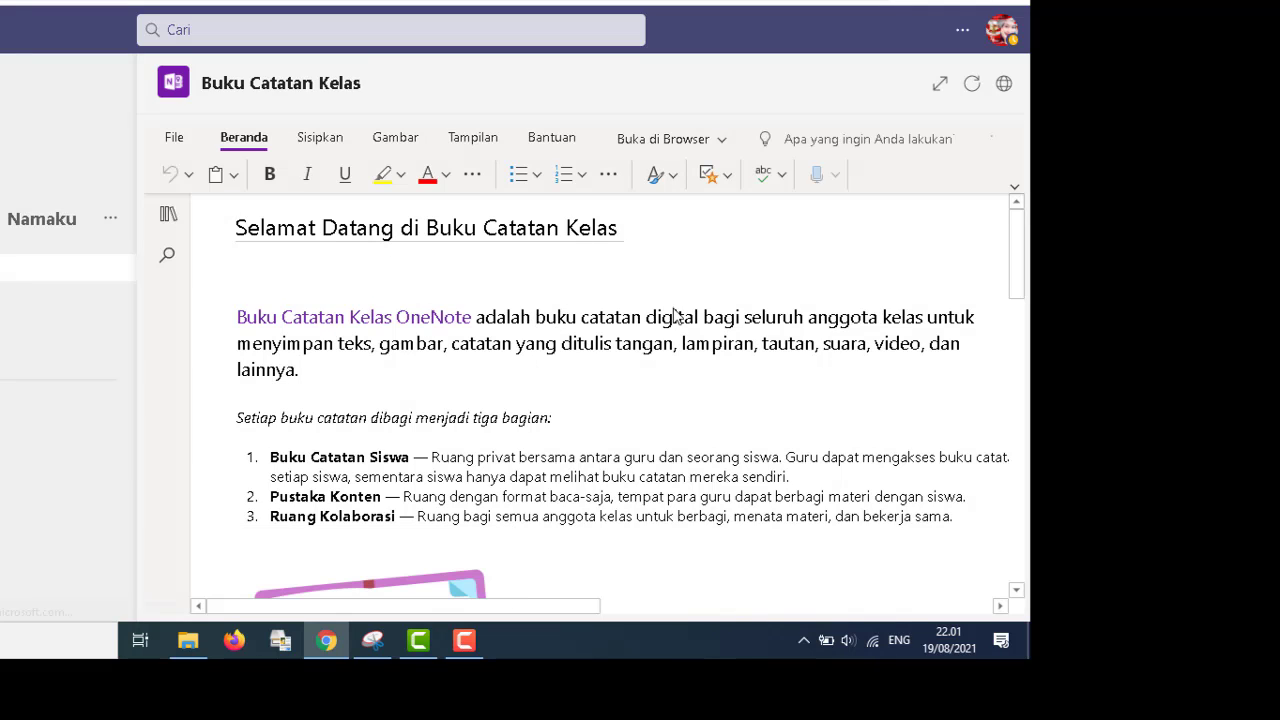
scroll(780, 330, "down", 5)
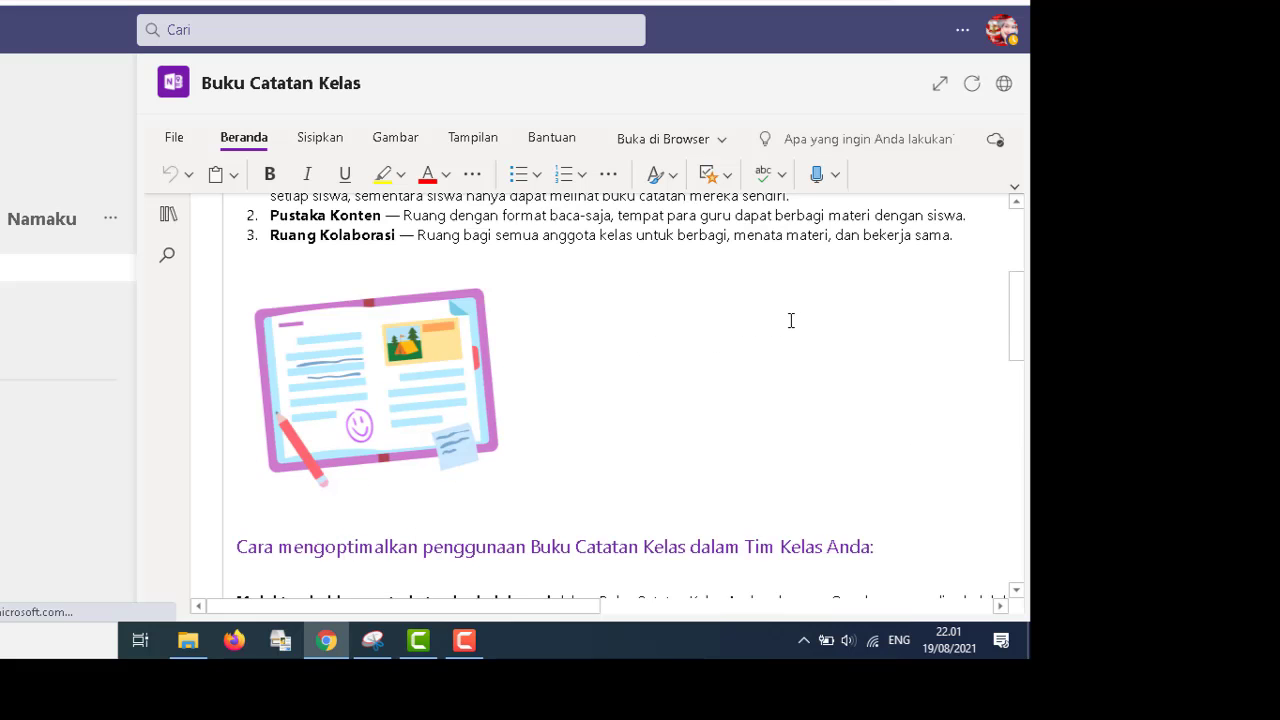
scroll(706, 360, "down", 10)
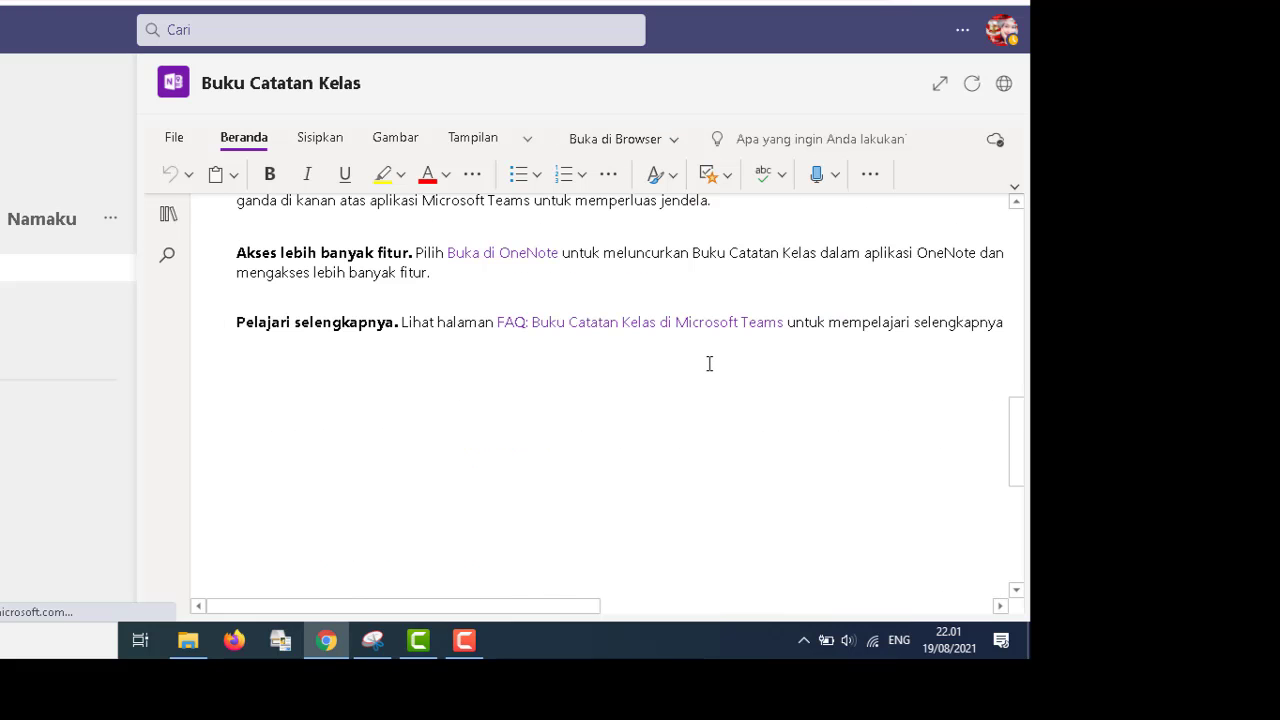
scroll(708, 363, "up", 15)
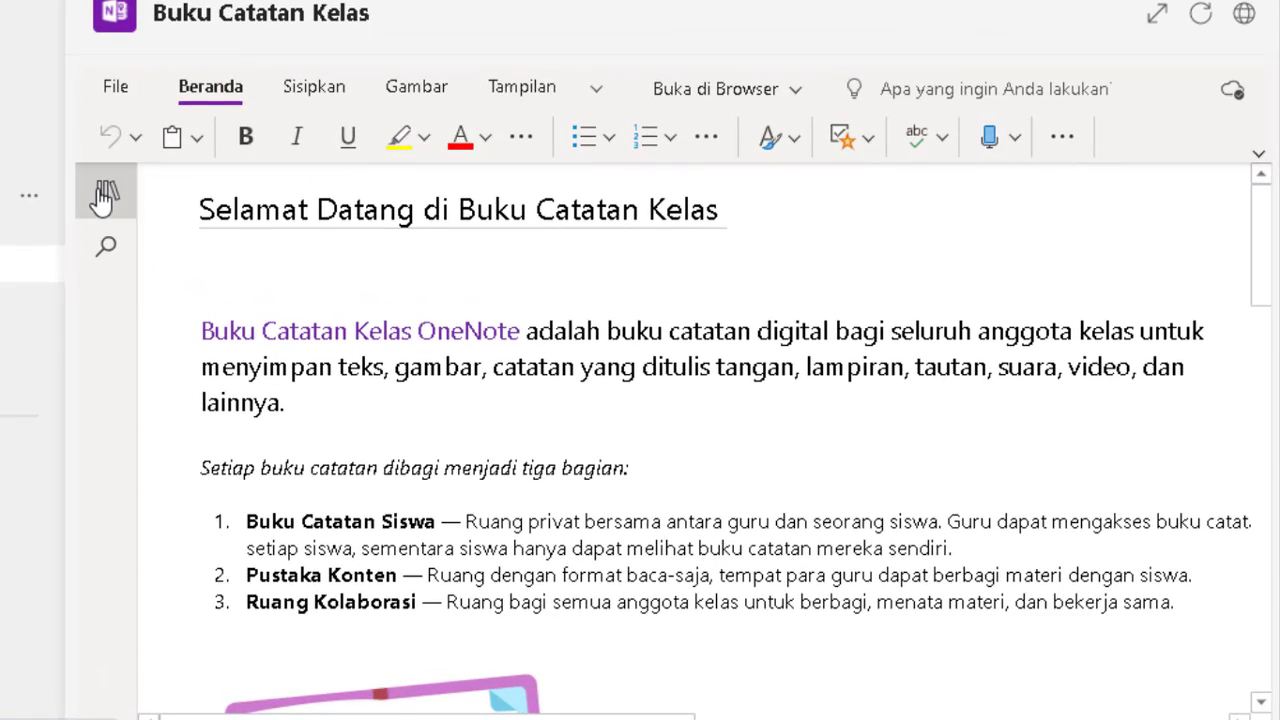
- Show the notebook's sections and open the page Mulai Menggunakan Pustaka Konten inside the _Pustaka Konten group
left_click(104, 197)
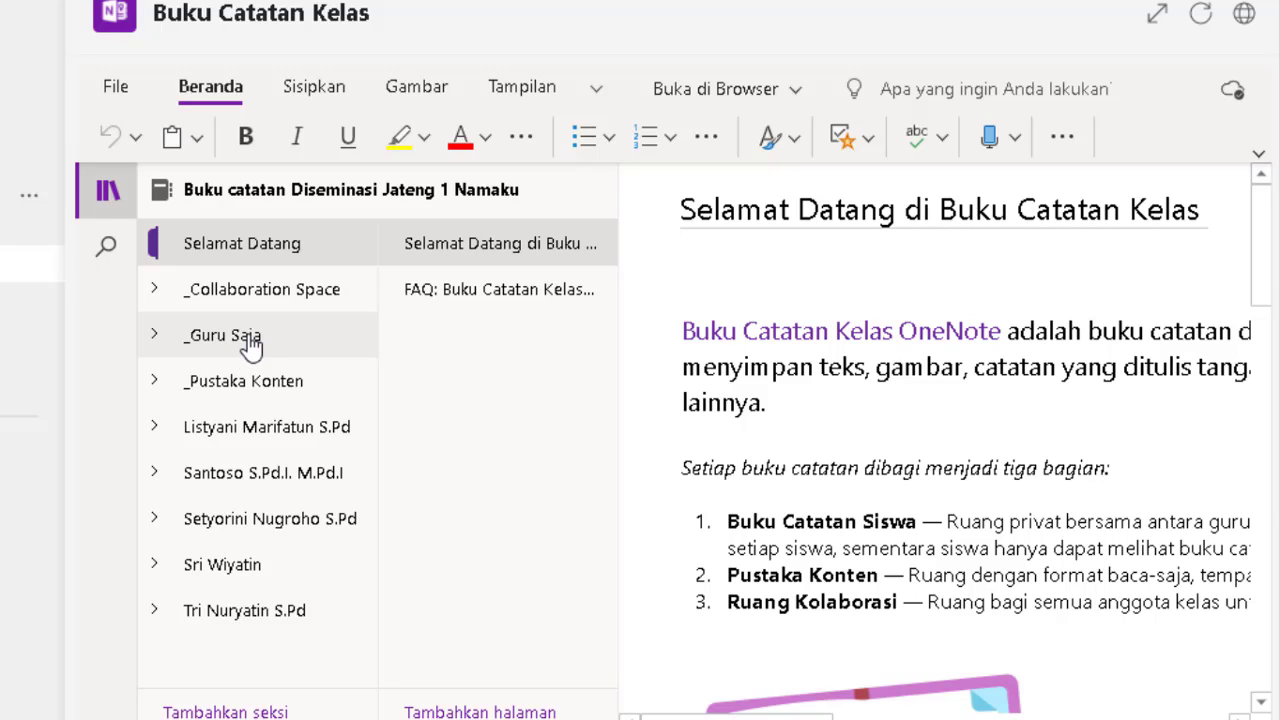
scroll(200, 300, "up", 1)
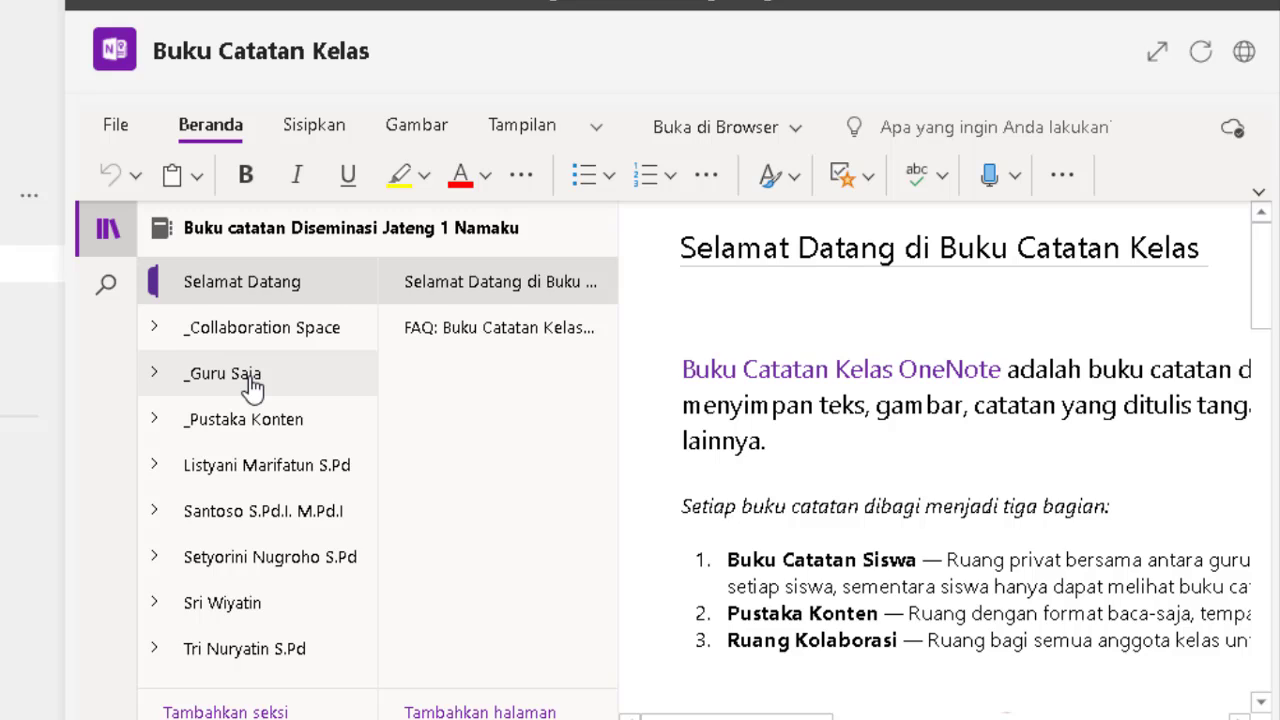
scroll(252, 385, "down", 1)
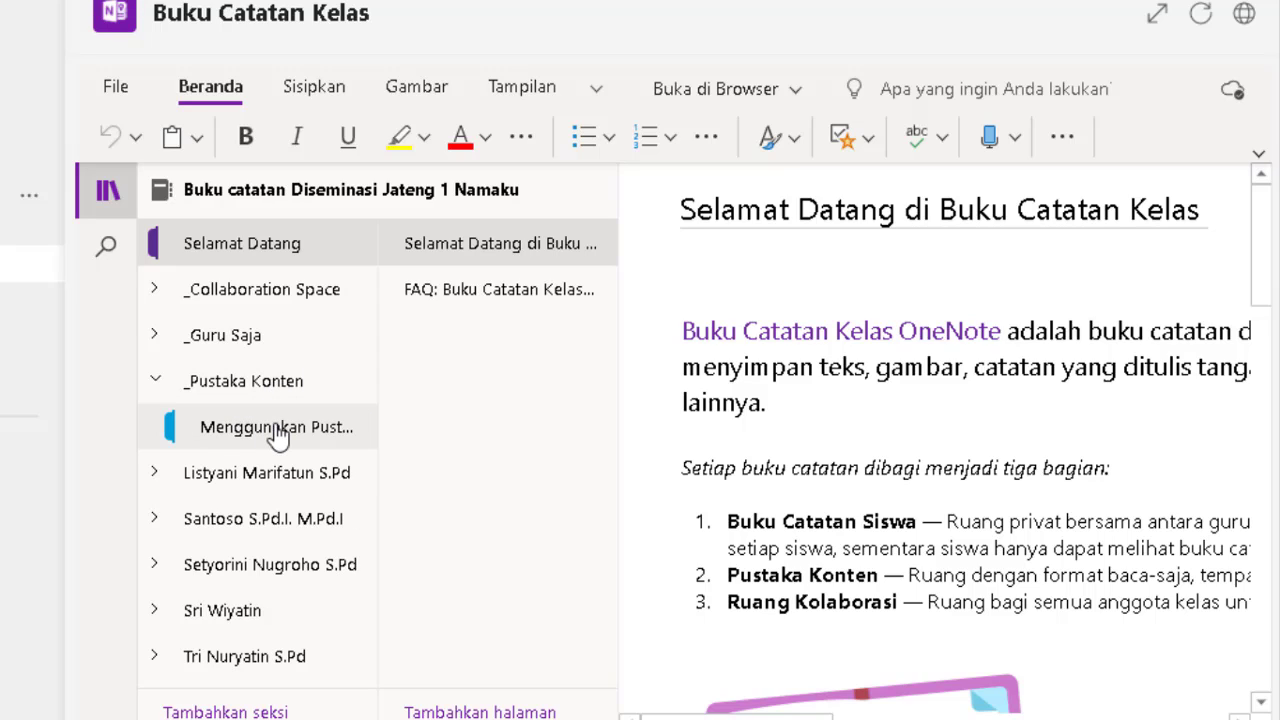
left_click(278, 432)
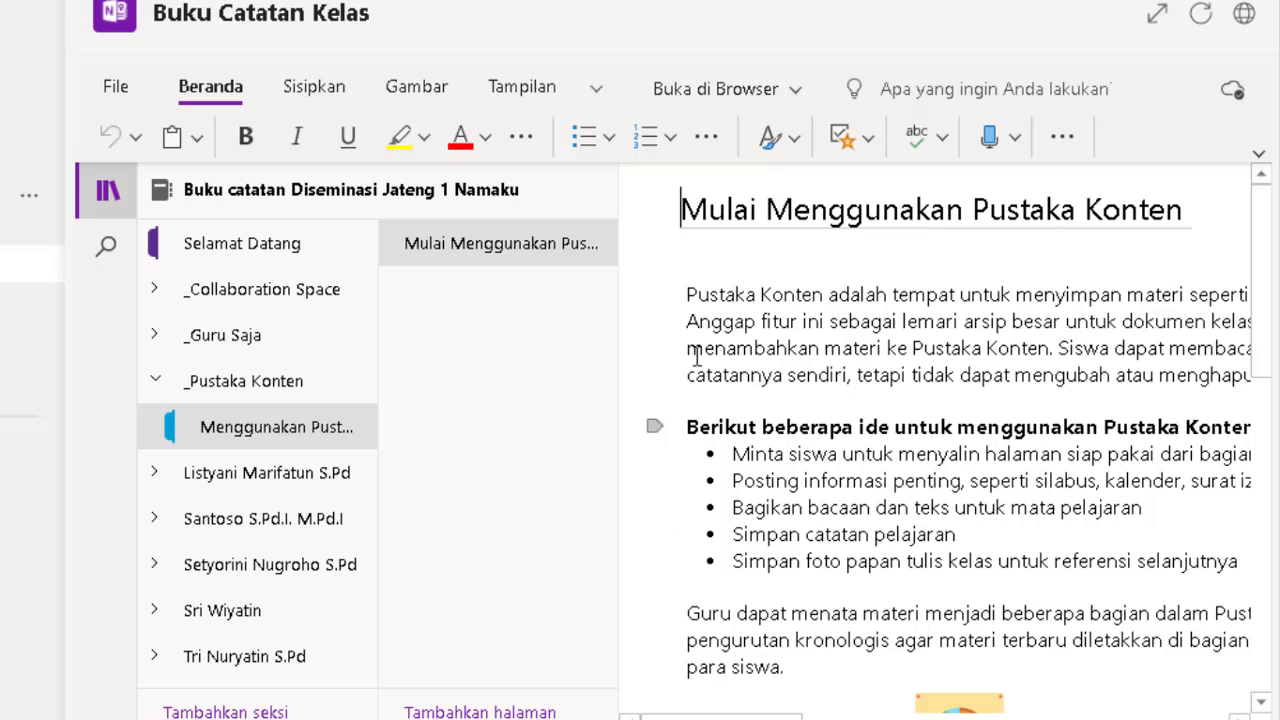
- Replace the title of the content library page with Materi
left_click(853, 218)
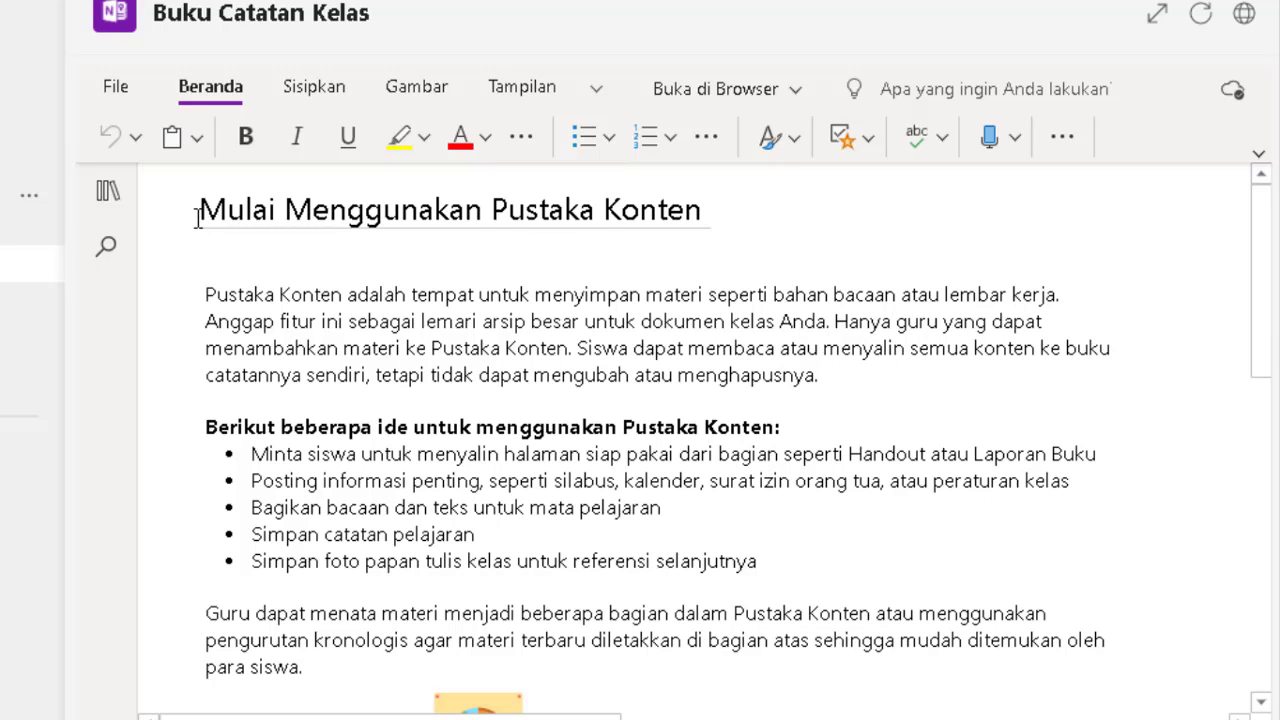
left_click_drag(197, 218, 742, 229)
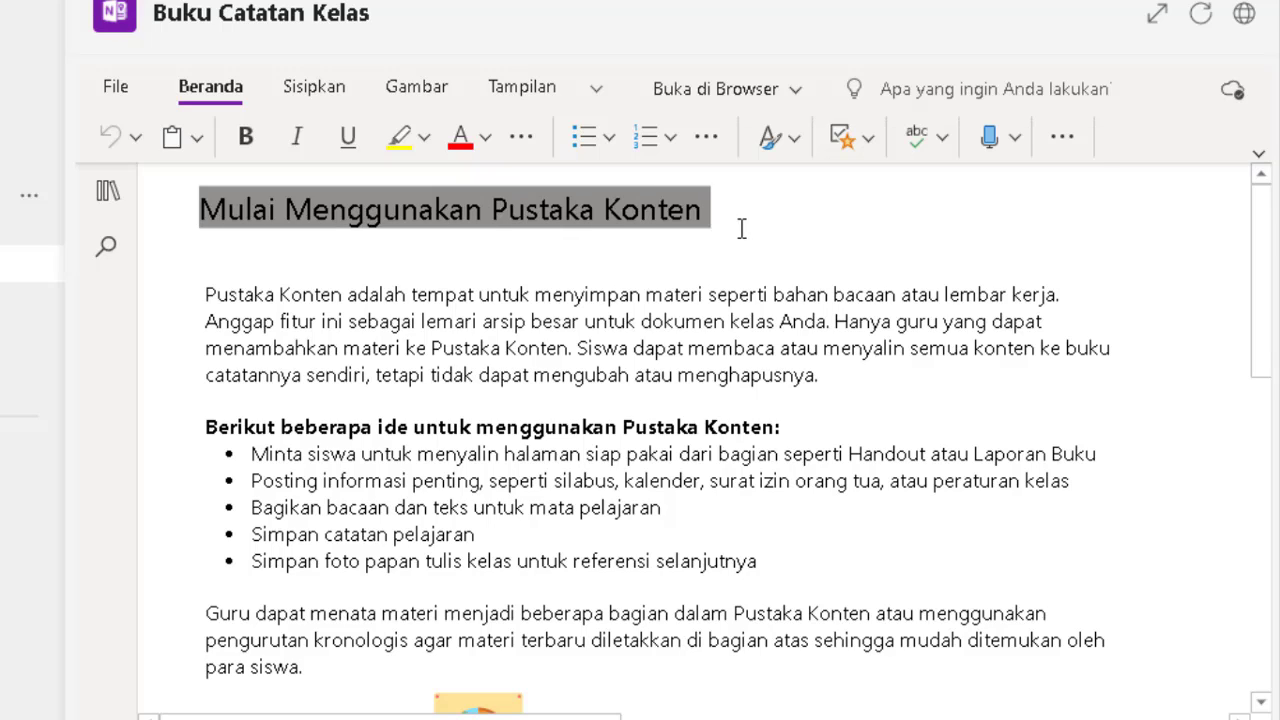
type("Referensi")
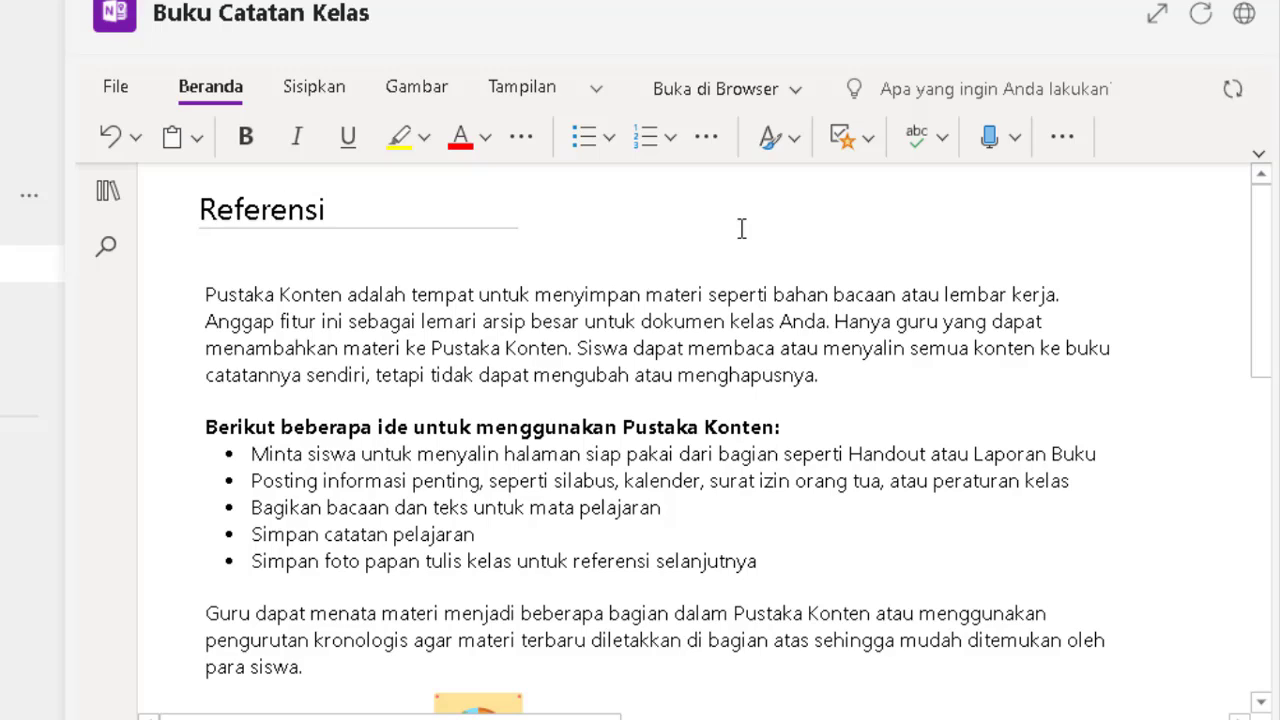
left_click_drag(334, 209, 177, 207)
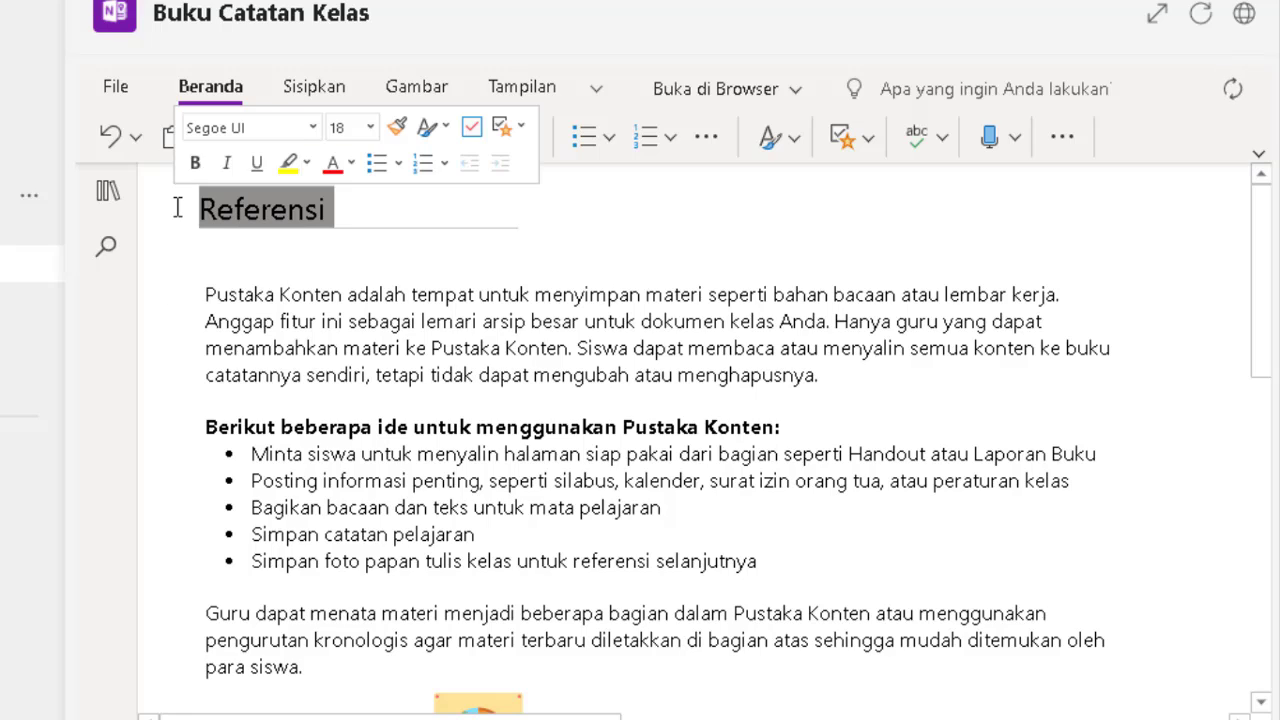
type("Materi")
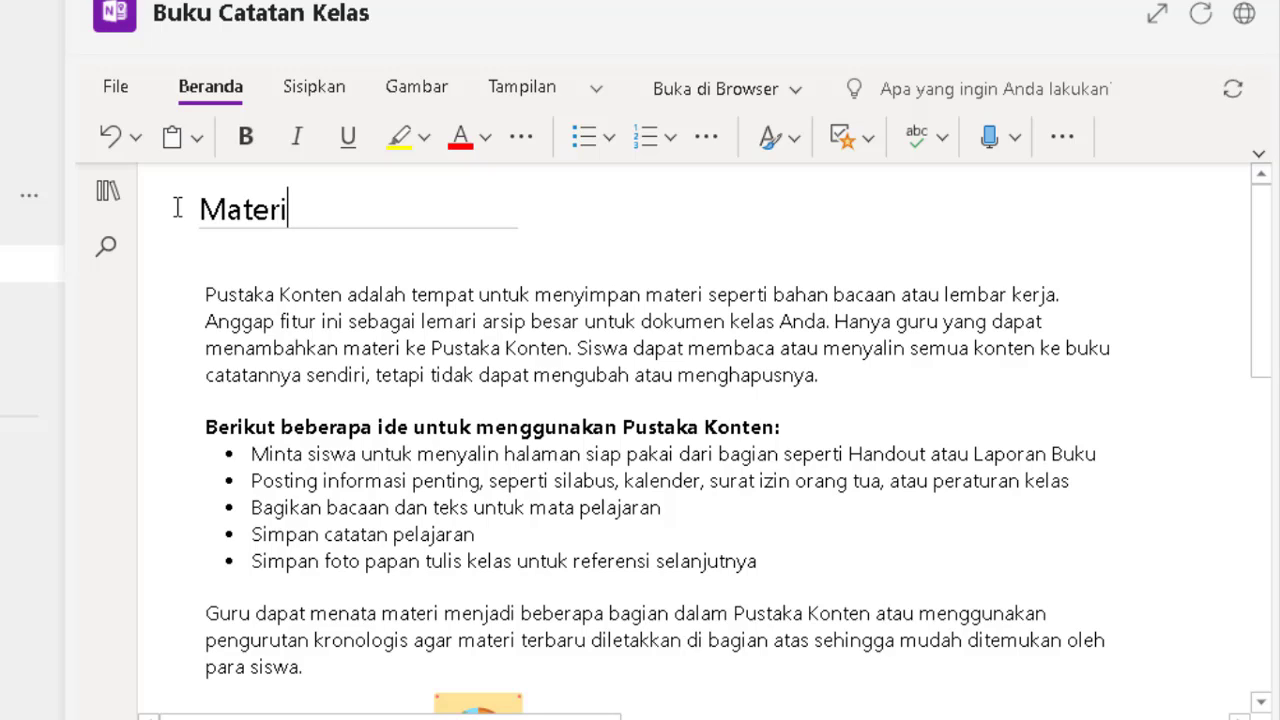
- Delete the default body text and the bookshelf illustration from the Materi page
left_click_drag(205, 290, 315, 587)
key("Delete")
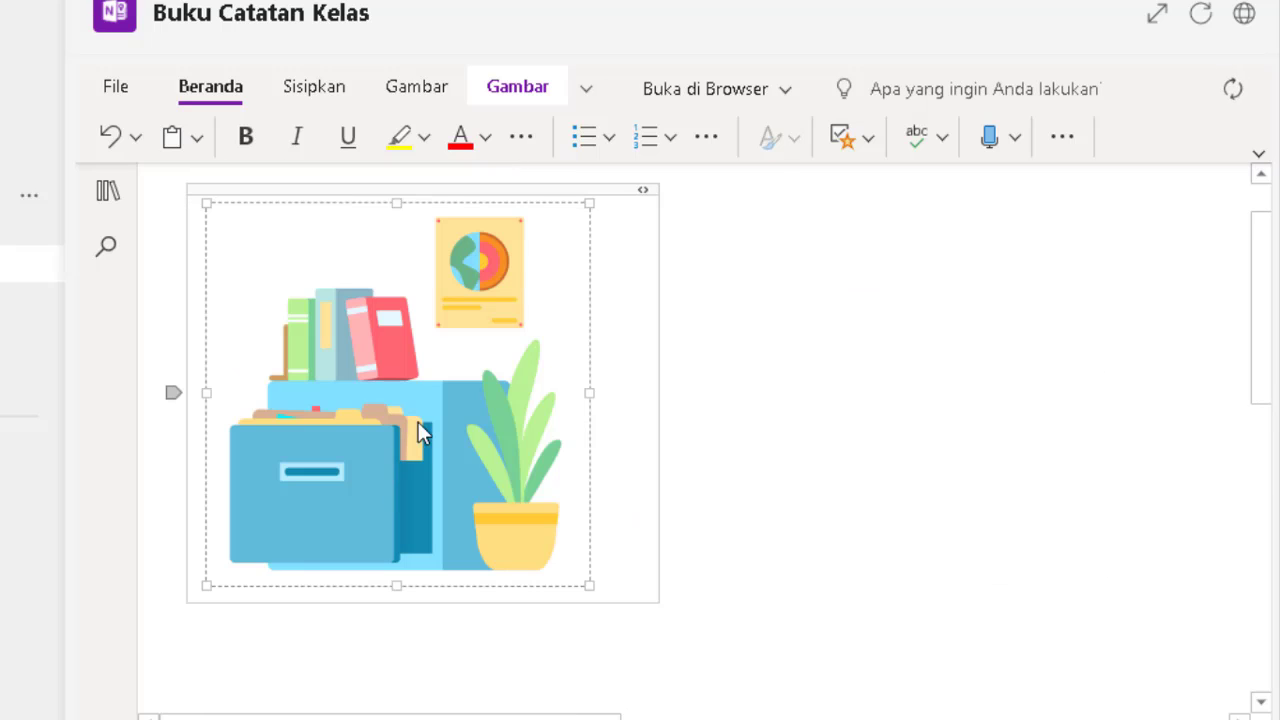
key("Delete")
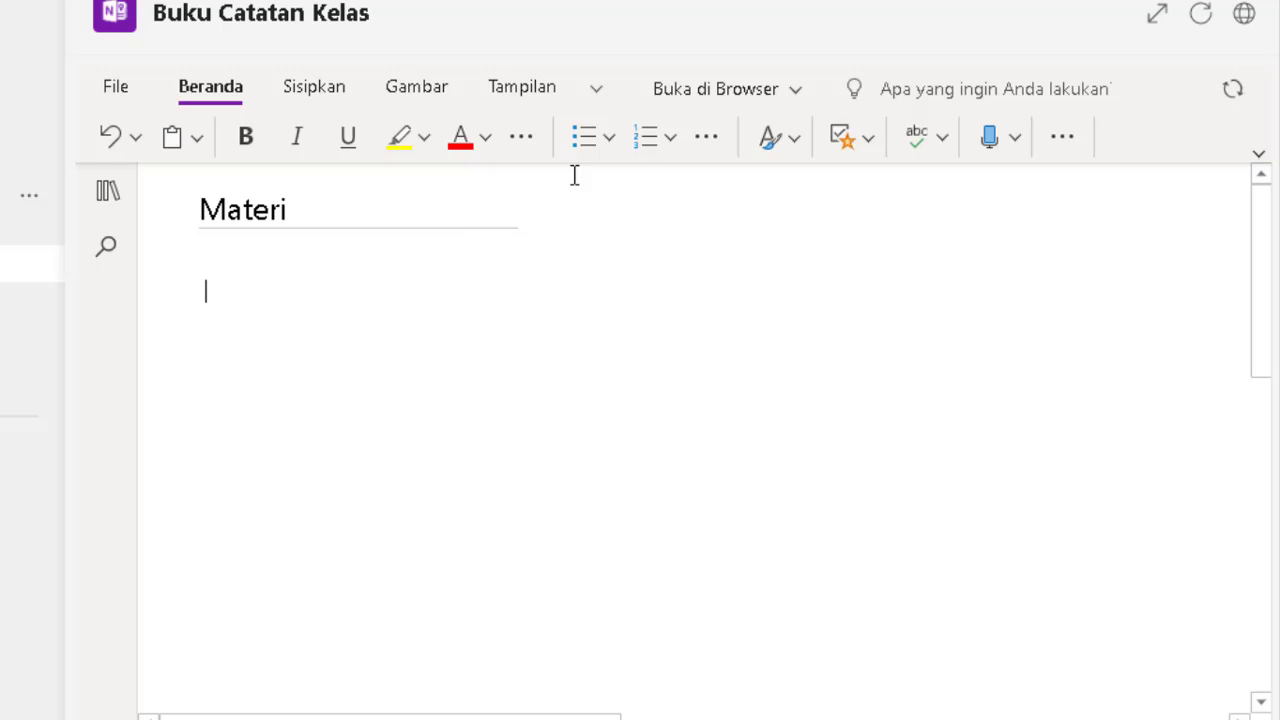
- Bring up the insert options for the Materi page and switch to the Template Media Powerpoint presentation in PowerPoint
left_click(310, 90)
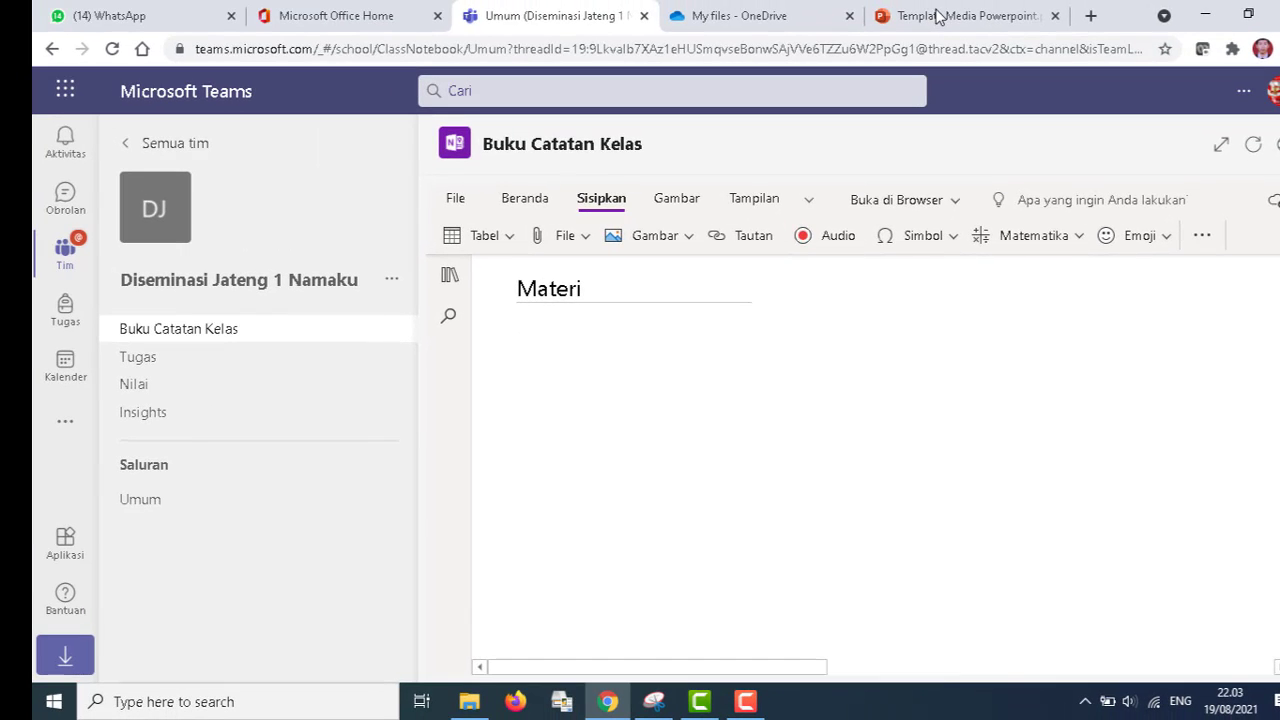
left_click(938, 15)
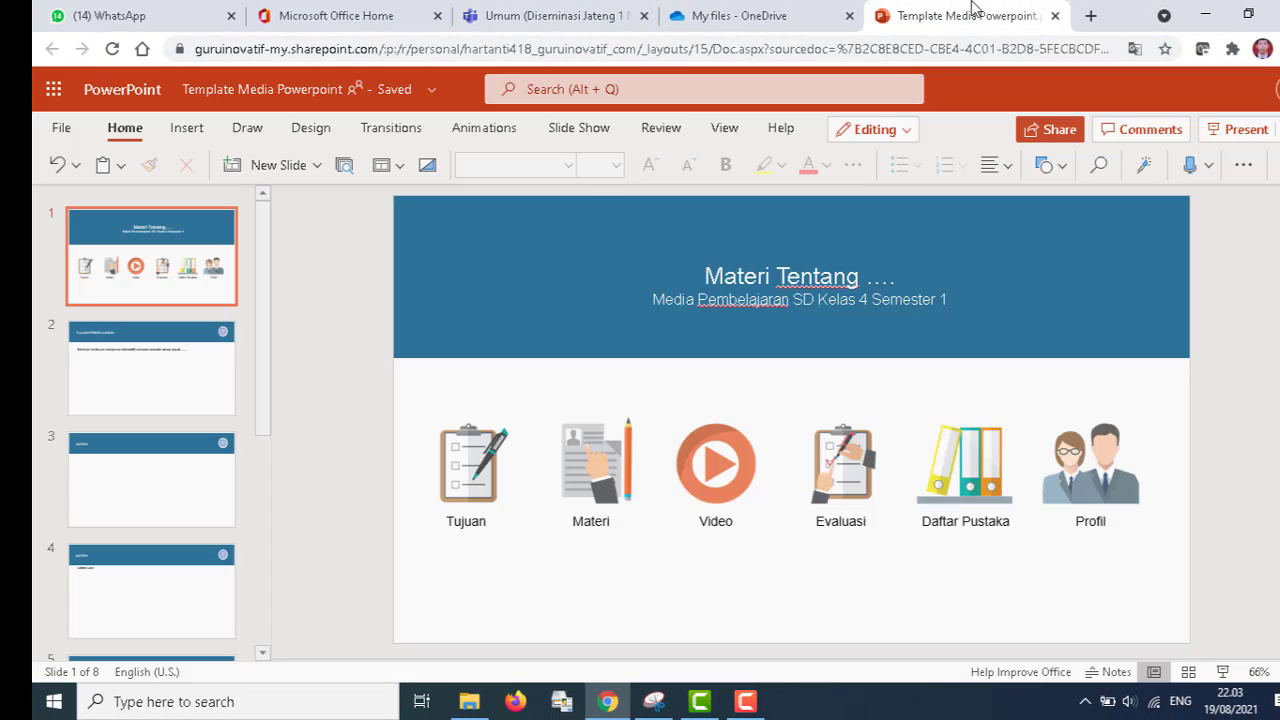